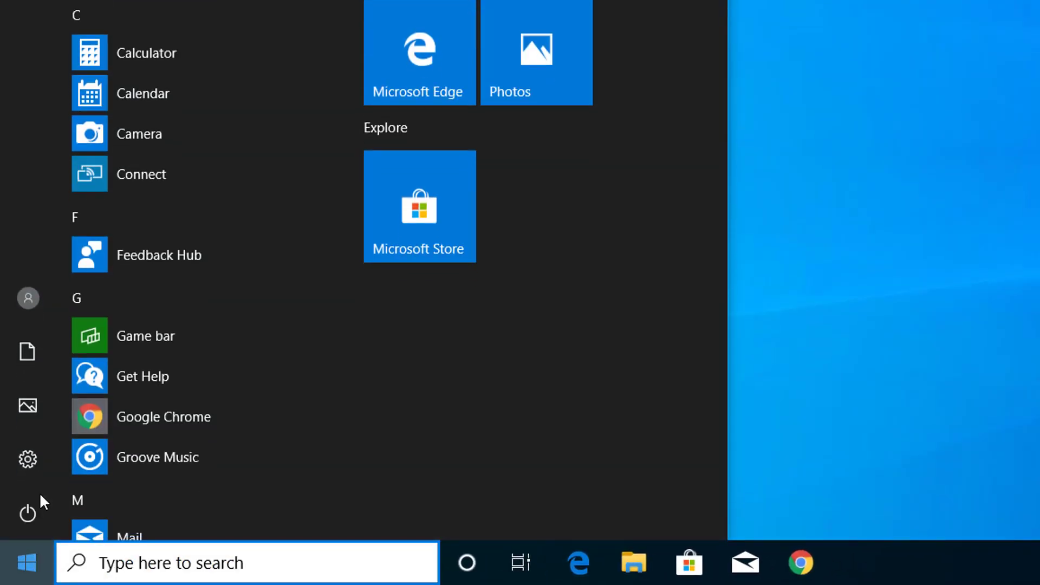
Go to System > Storage in Settings to view Storage Sense and Local Disk (C:) usage
left_click(48, 459)
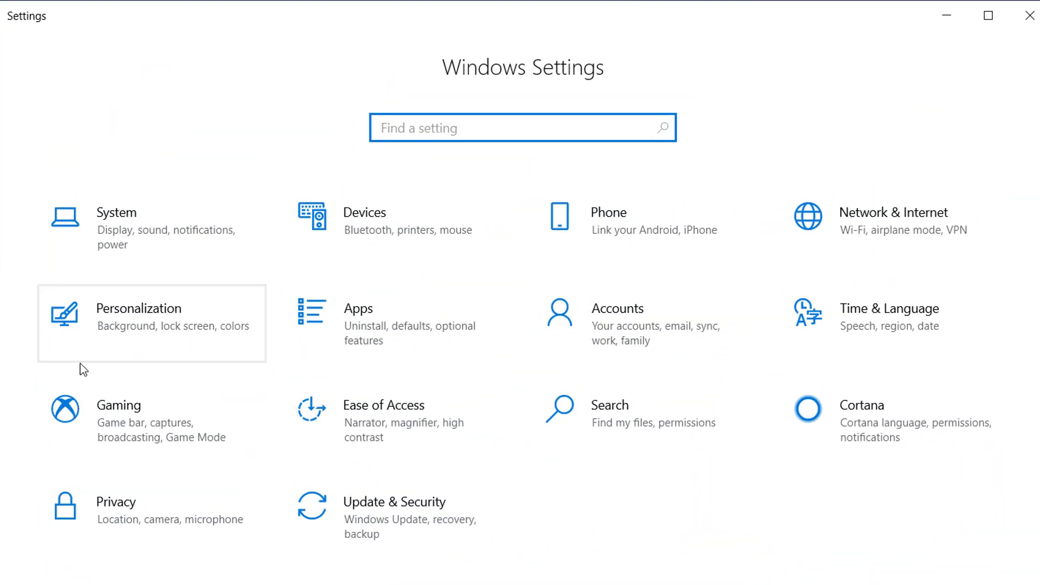
left_click(133, 228)
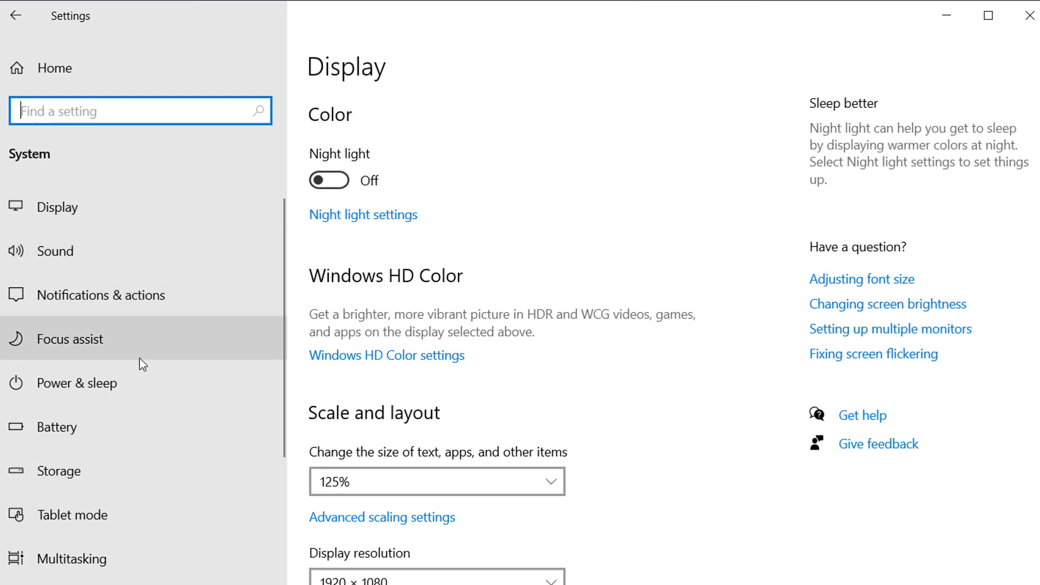
left_click(74, 475)
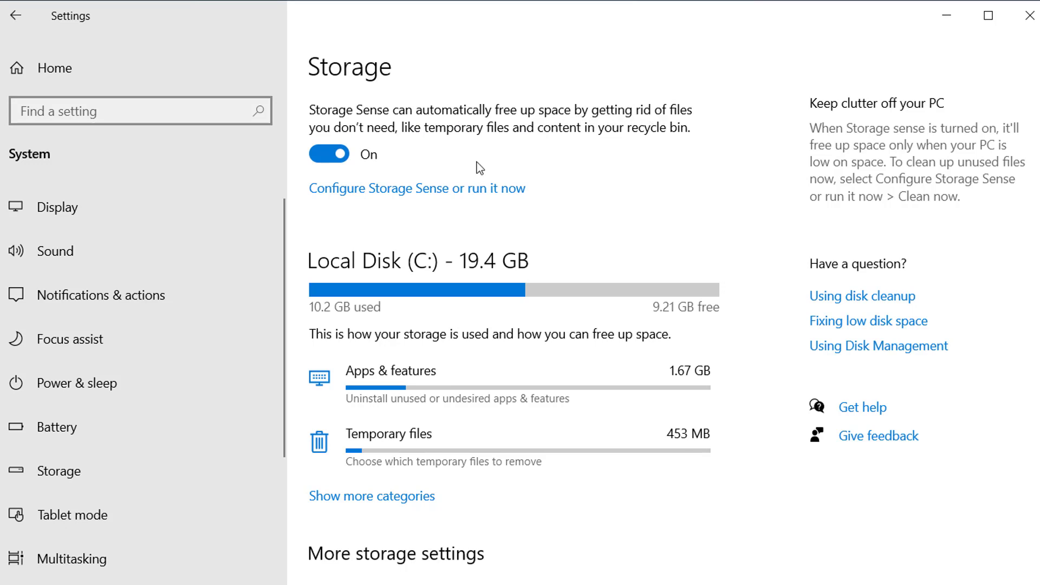
Open Configure Storage Sense and review the run-schedule and recycle bin file-age choices
left_click(394, 193)
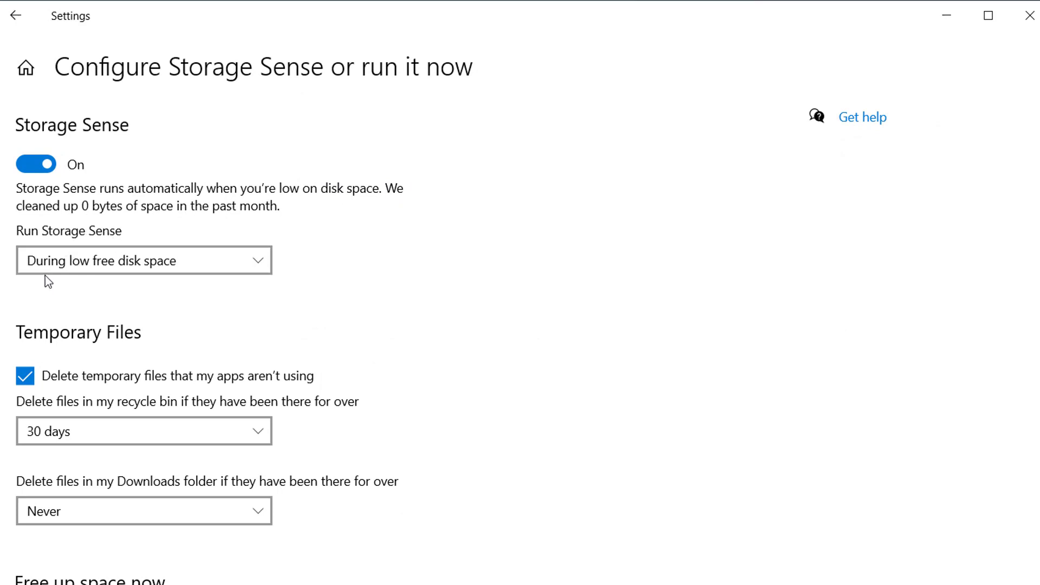
left_click(77, 272)
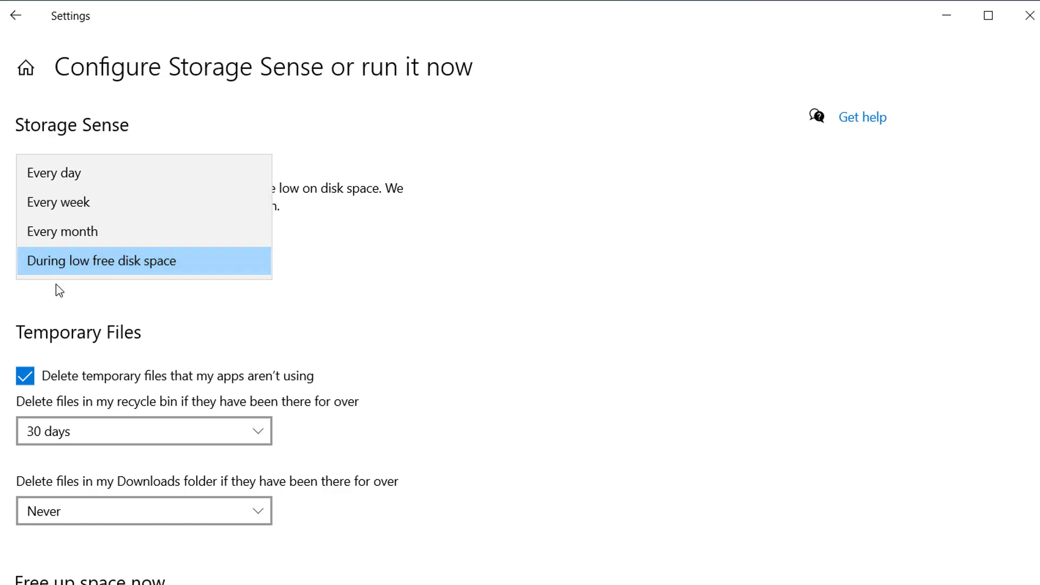
left_click(60, 299)
scroll(60, 299, "down", 2)
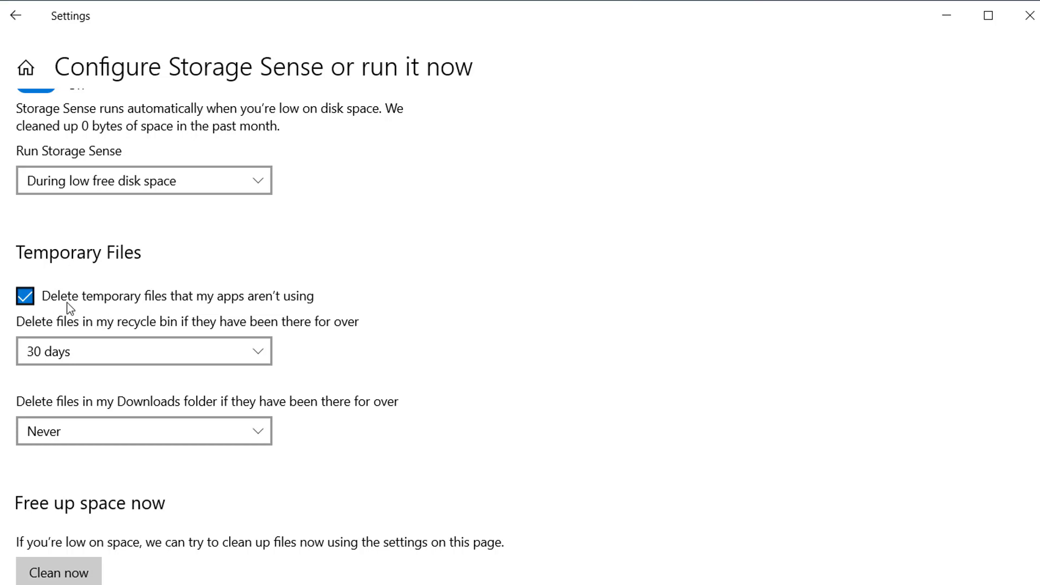
left_click(119, 359)
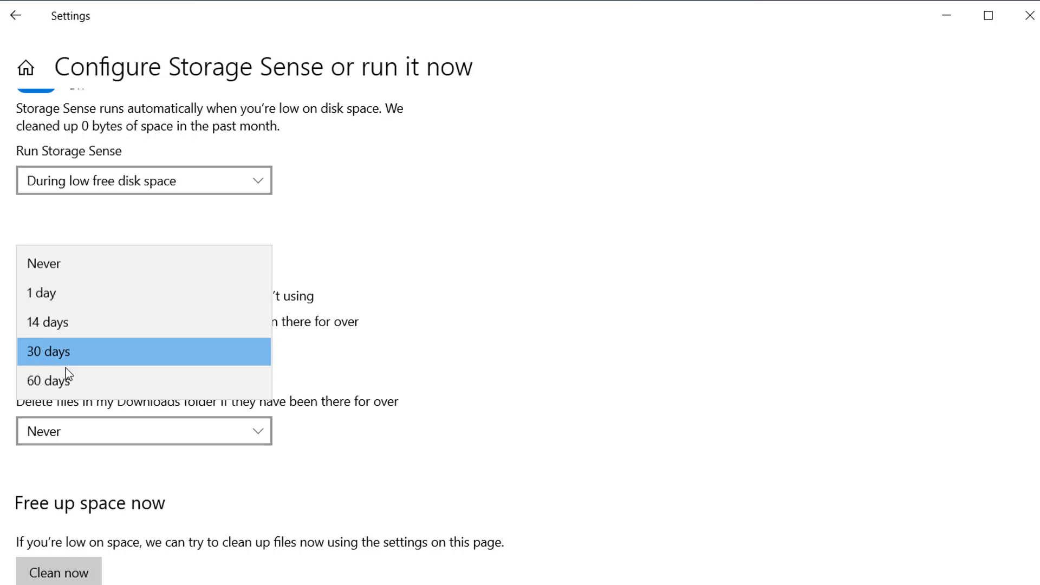
Delete Downloads and recycle bin files after 14 days
left_click(327, 394)
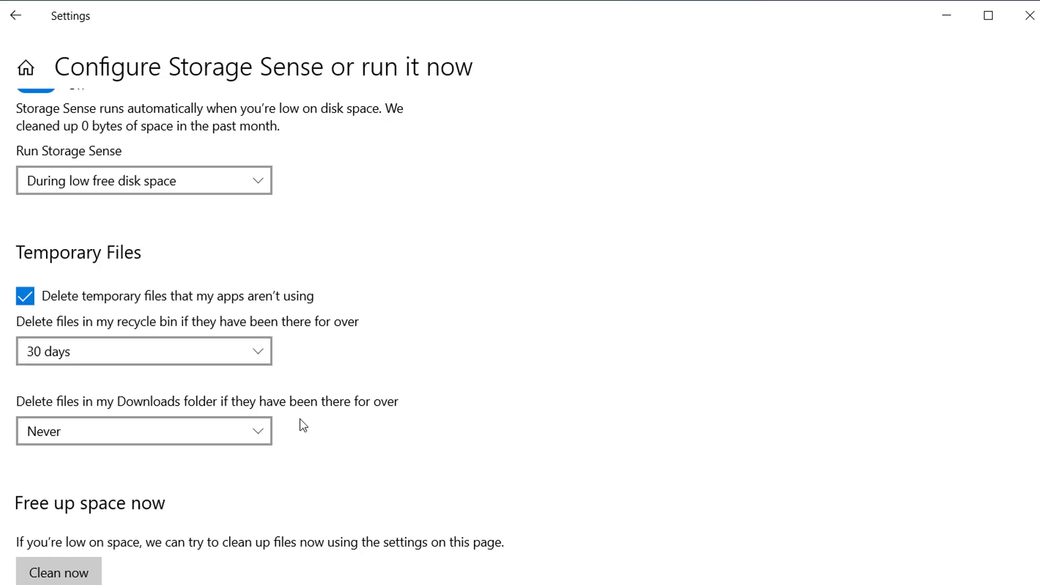
scroll(302, 424, "down", 1)
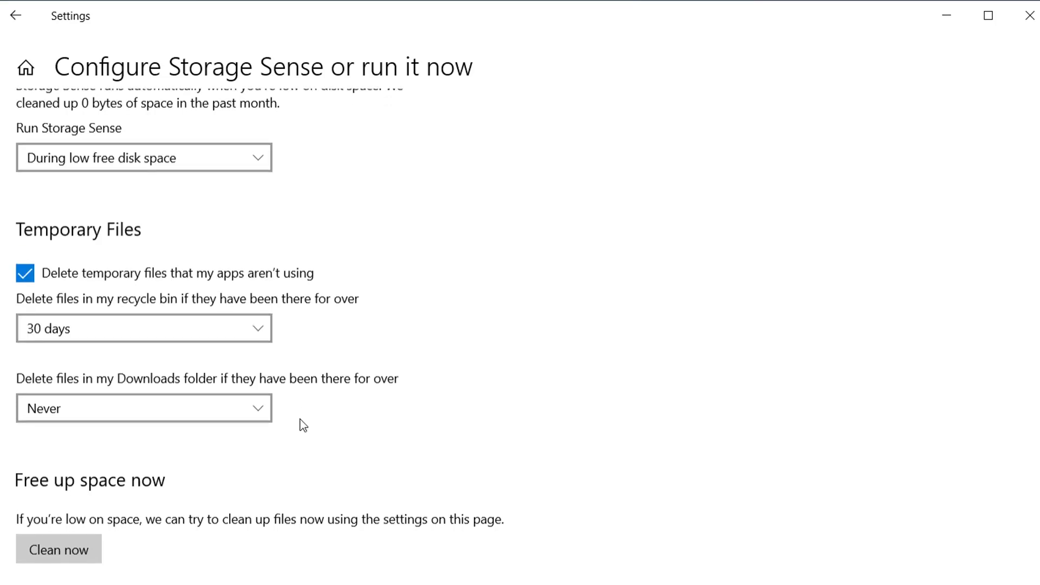
left_click(204, 415)
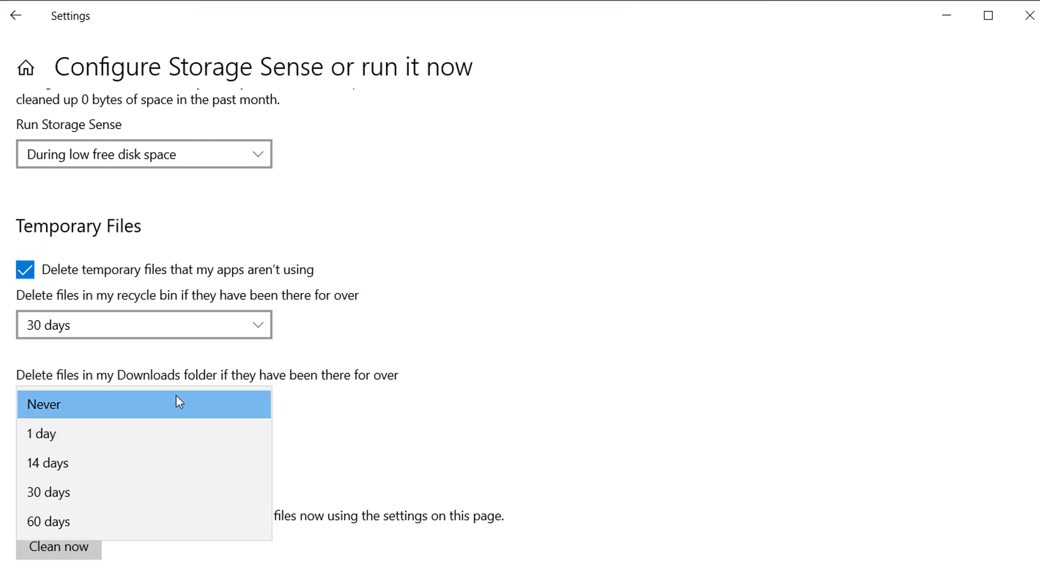
left_click(160, 367)
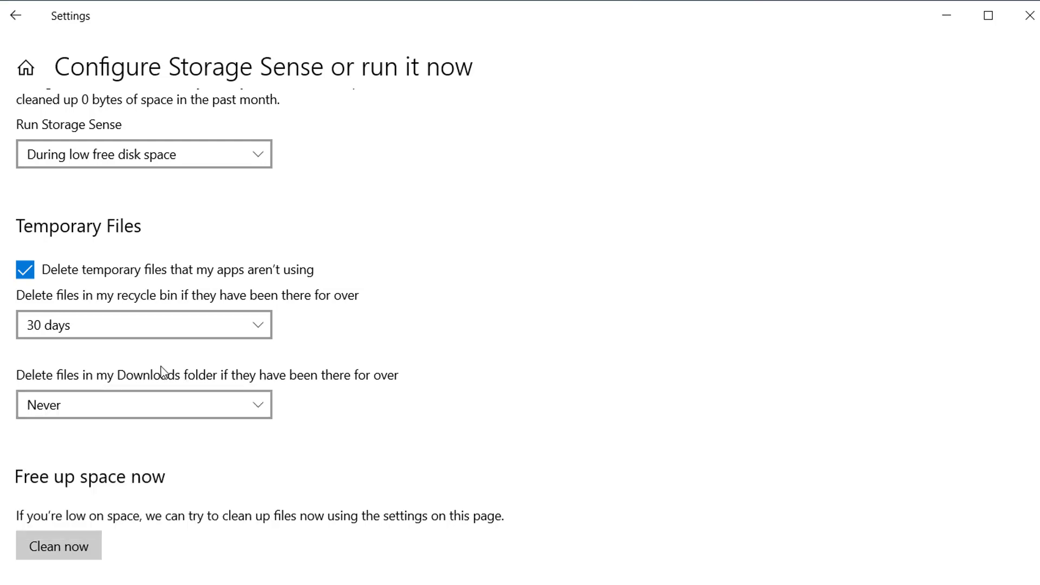
left_click(138, 412)
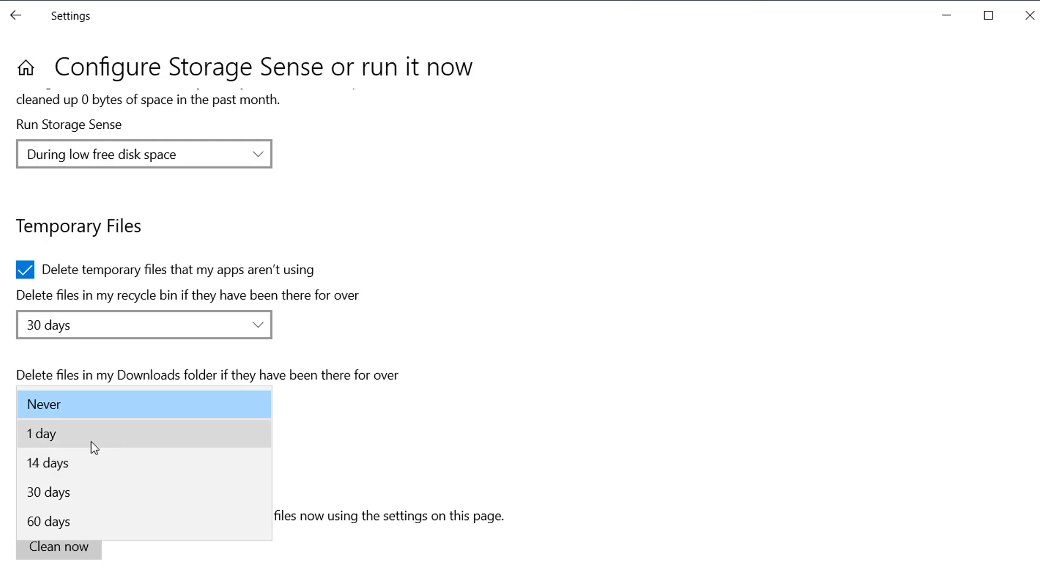
left_click(44, 469)
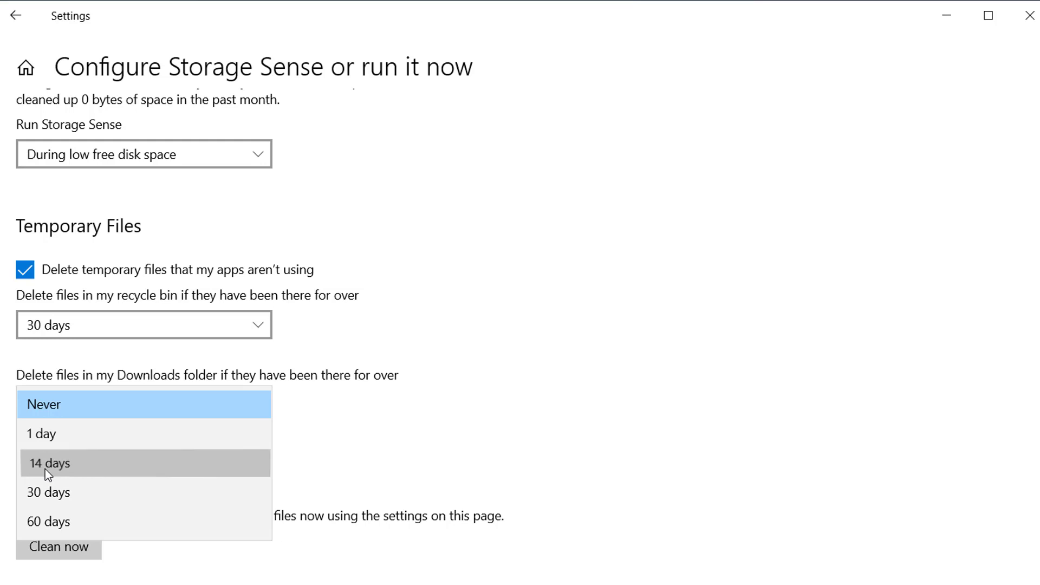
left_click(93, 330)
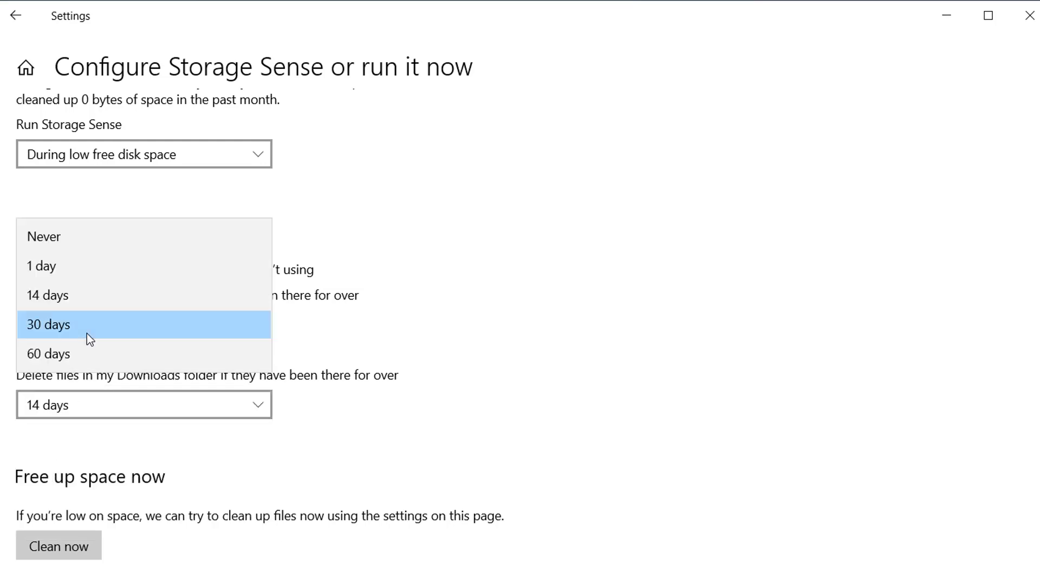
left_click(33, 296)
Schedule Storage Sense to run every week
scroll(145, 269, "up", 2)
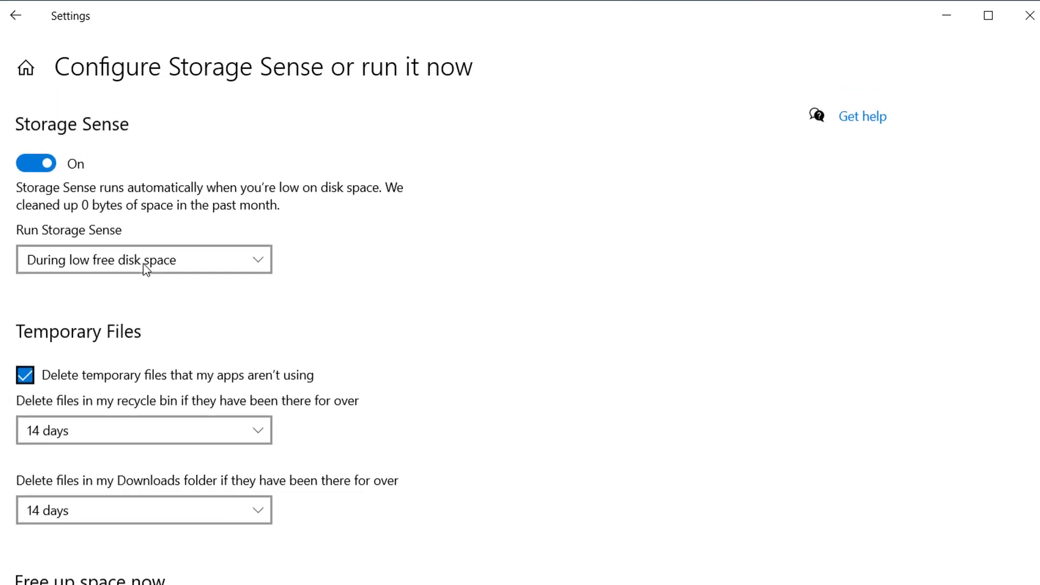
left_click(135, 262)
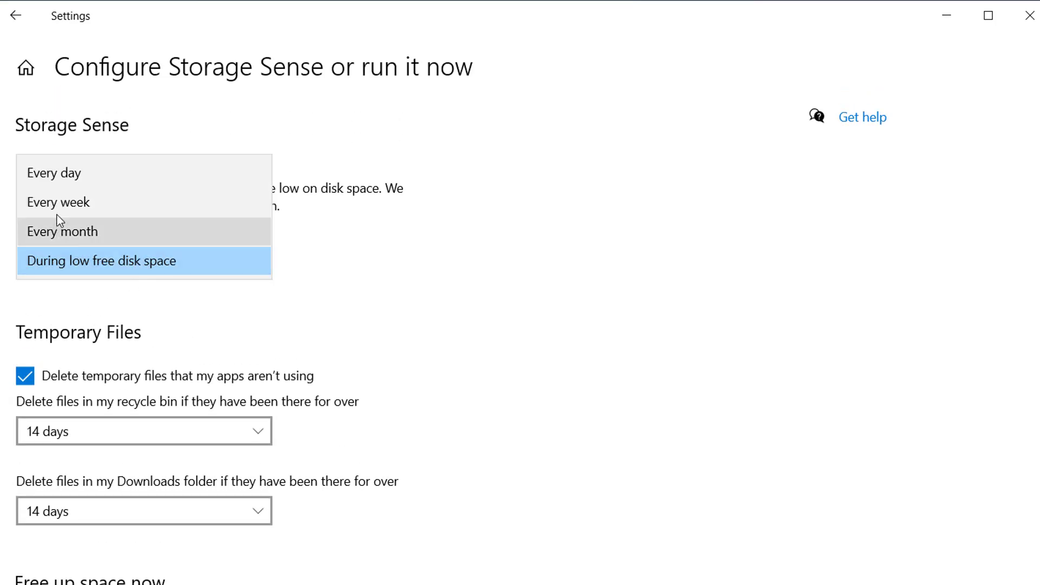
left_click(59, 203)
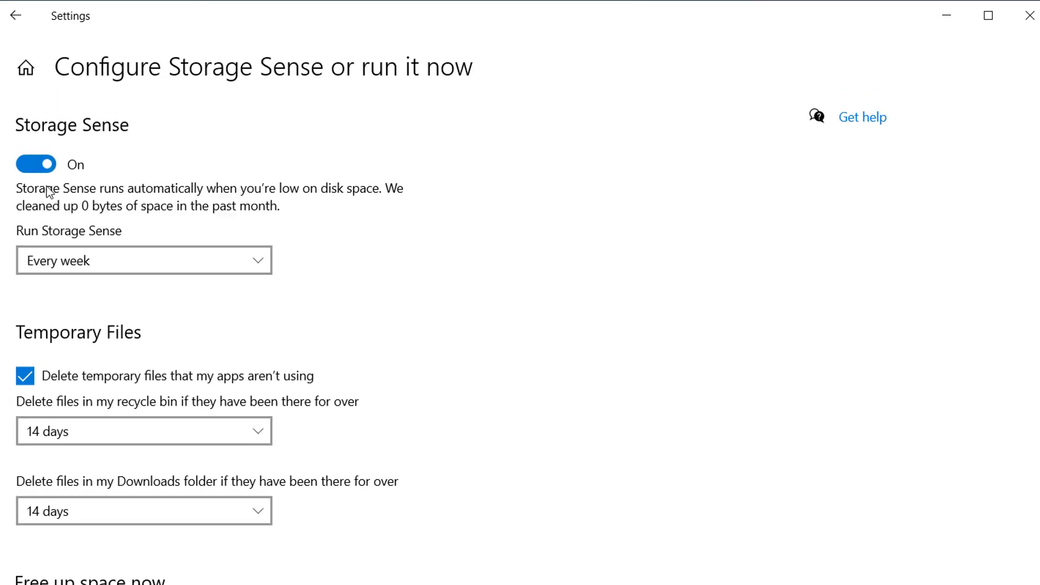
Run Clean now under Free up space now, freeing 60.0 MB
scroll(115, 336, "down", 2)
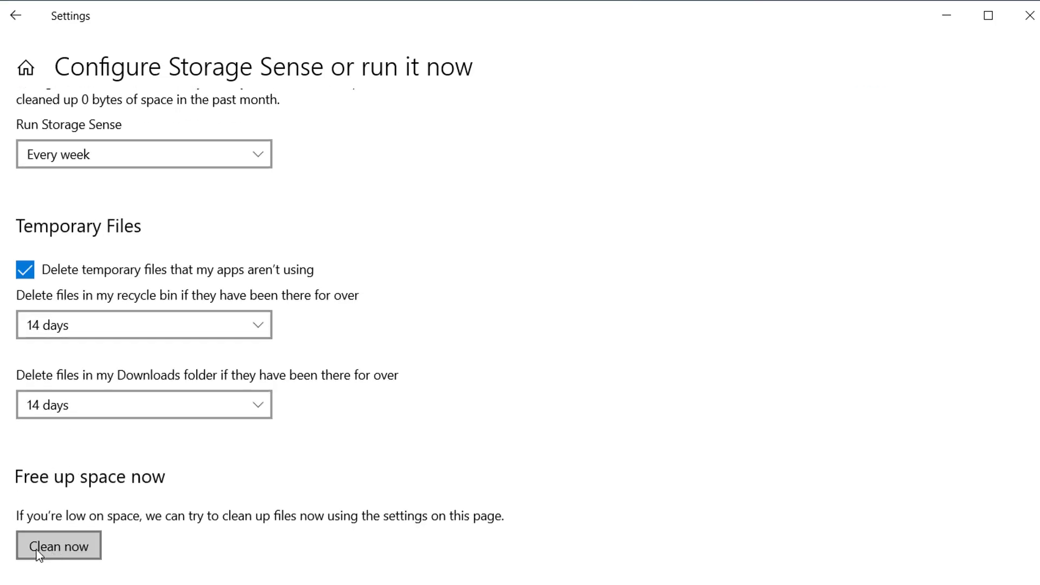
left_click(66, 553)
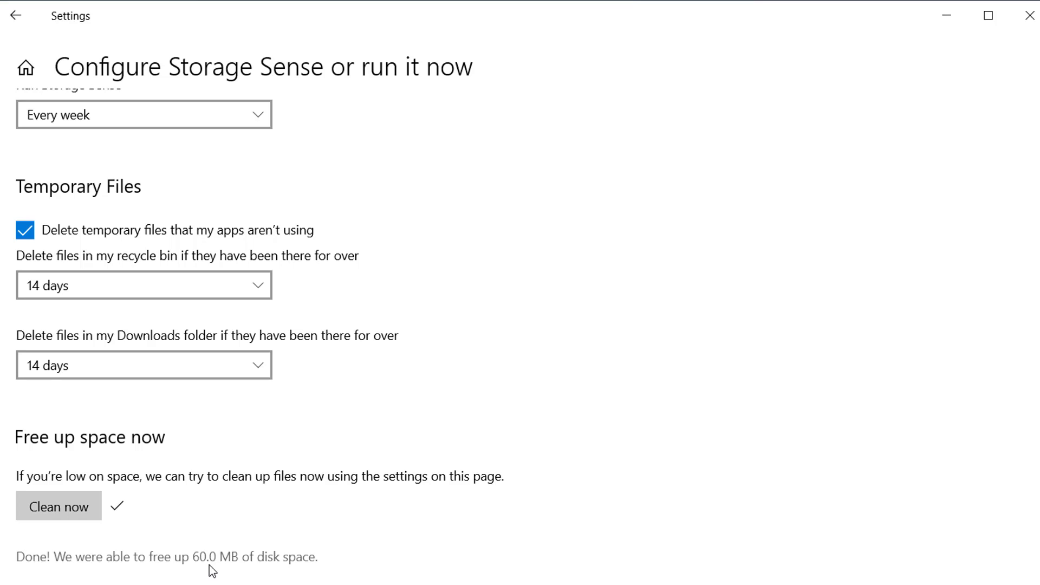
scroll(287, 549, "up", 3)
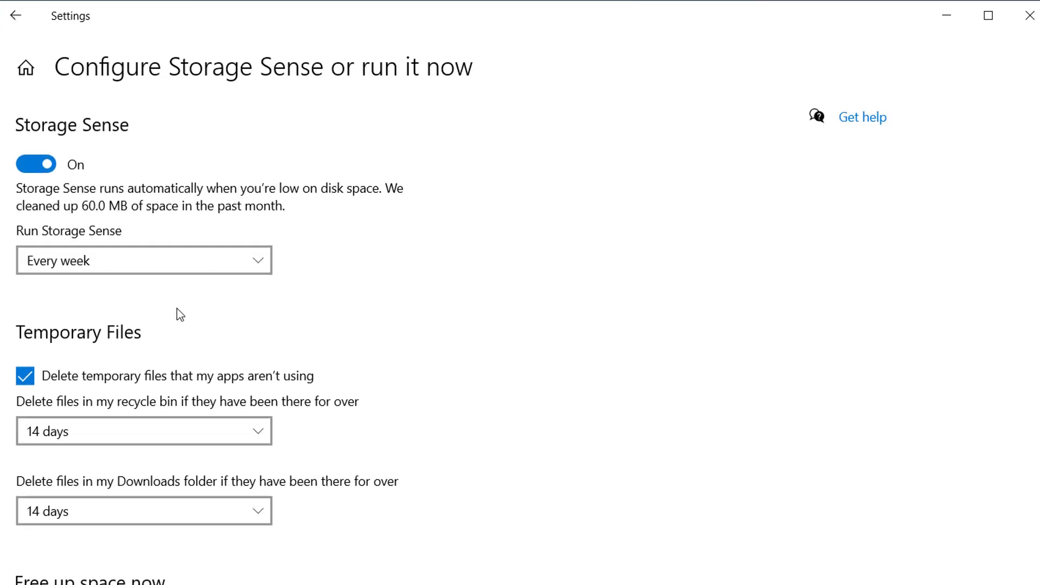
scroll(179, 314, "down", 3)
scroll(119, 342, "up", 3)
Back on Storage, show all categories, including System & reserved 8.09 GB and Temporary files 453 MB
left_click(22, 17)
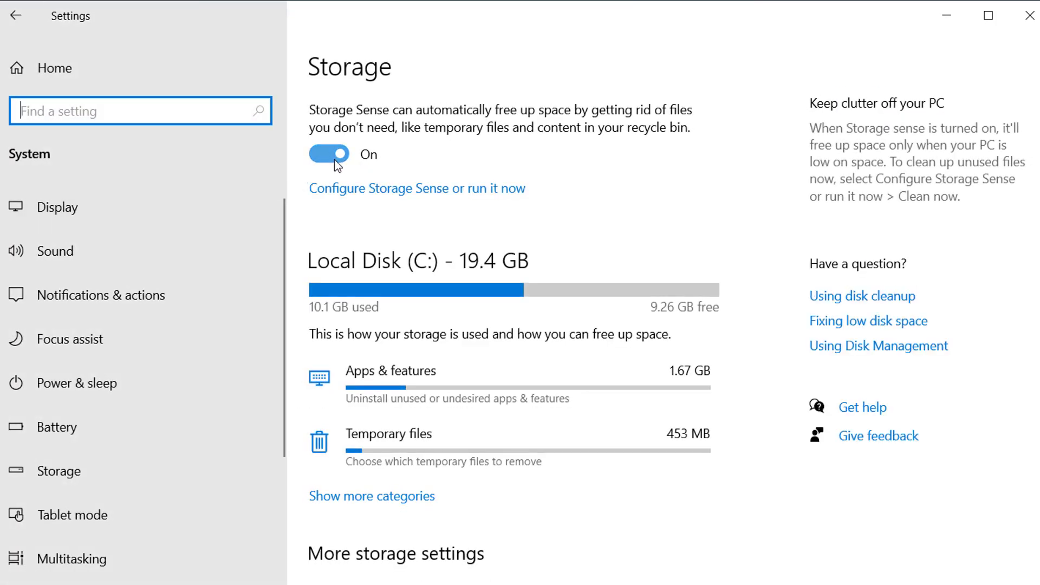
scroll(416, 168, "down", 2)
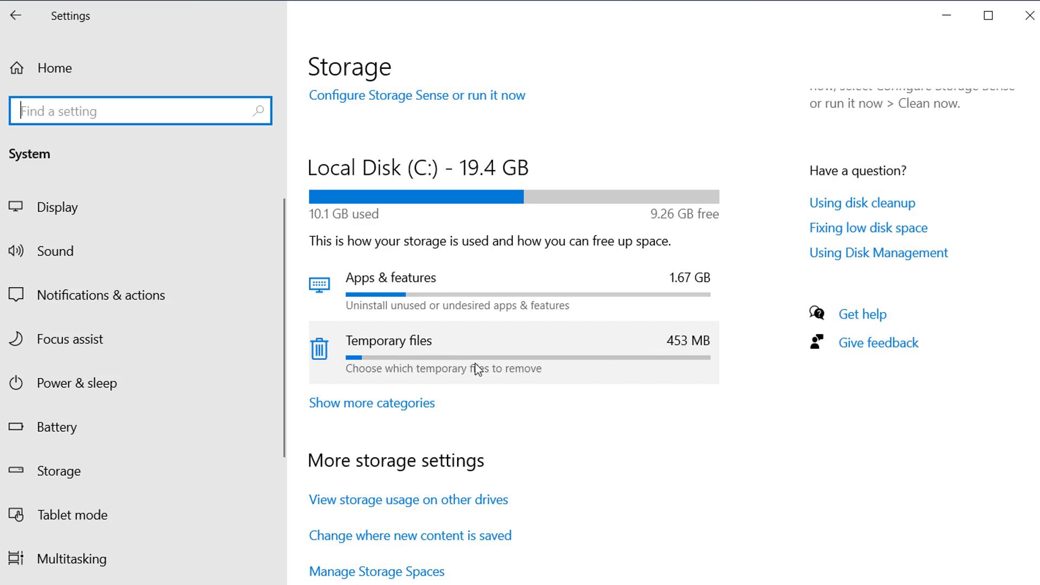
left_click(377, 415)
scroll(382, 465, "down", 3)
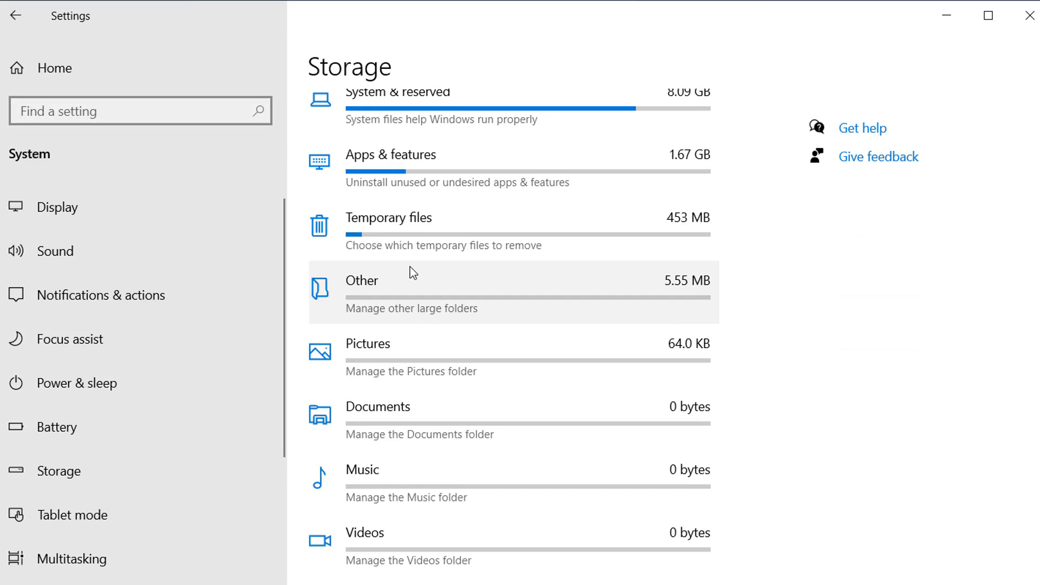
scroll(425, 401, "down", 3)
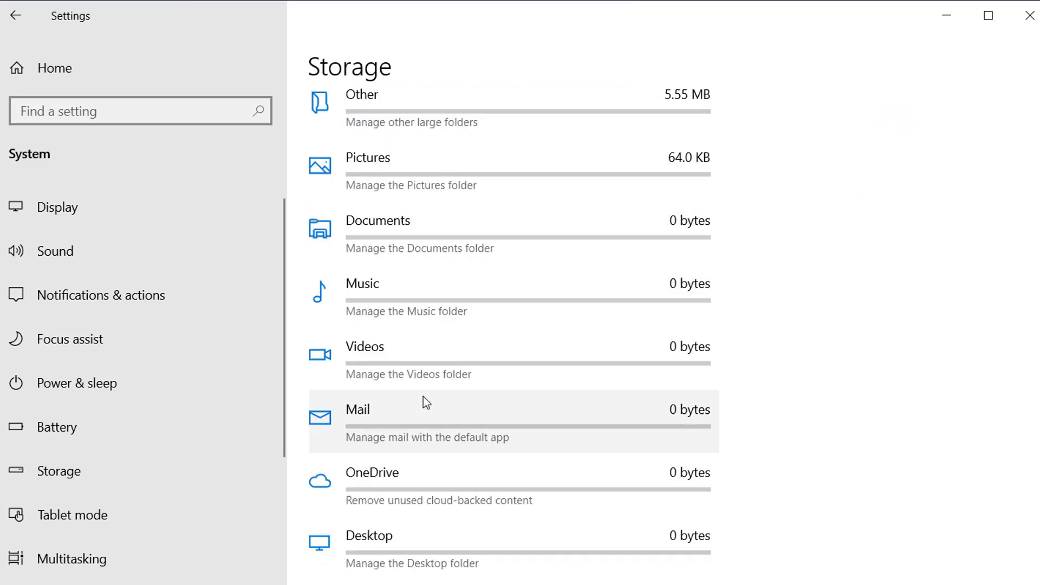
scroll(429, 348, "up", 5)
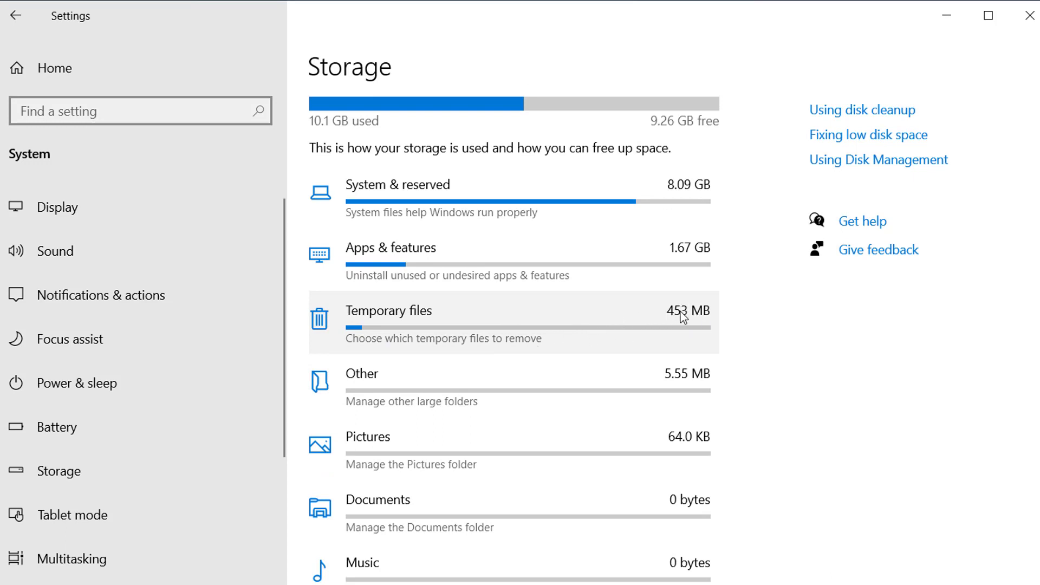
Remove the 14.7 MB of checked temporary files and return to the Storage page
left_click(475, 334)
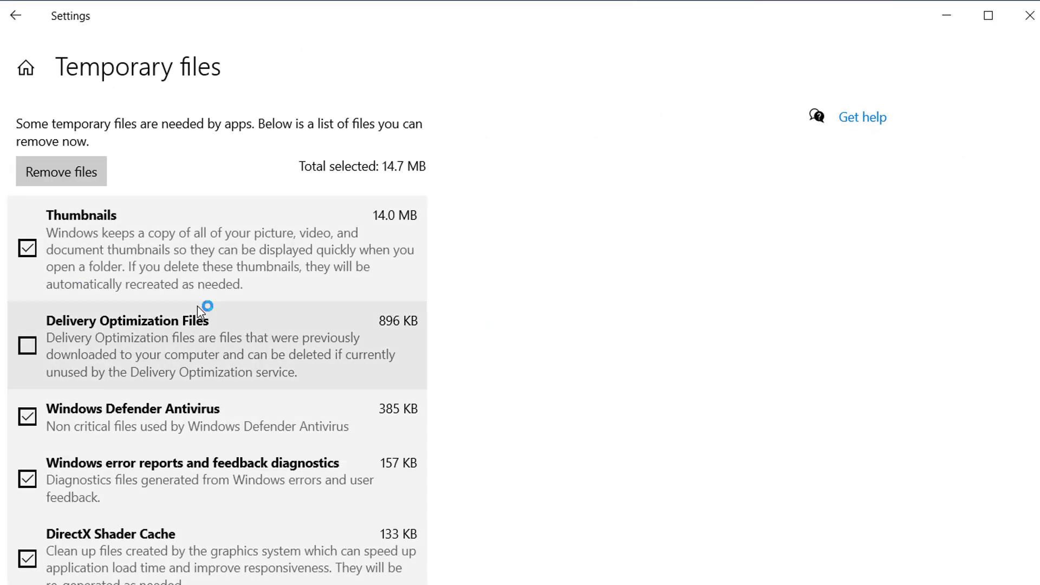
scroll(198, 310, "down", 1)
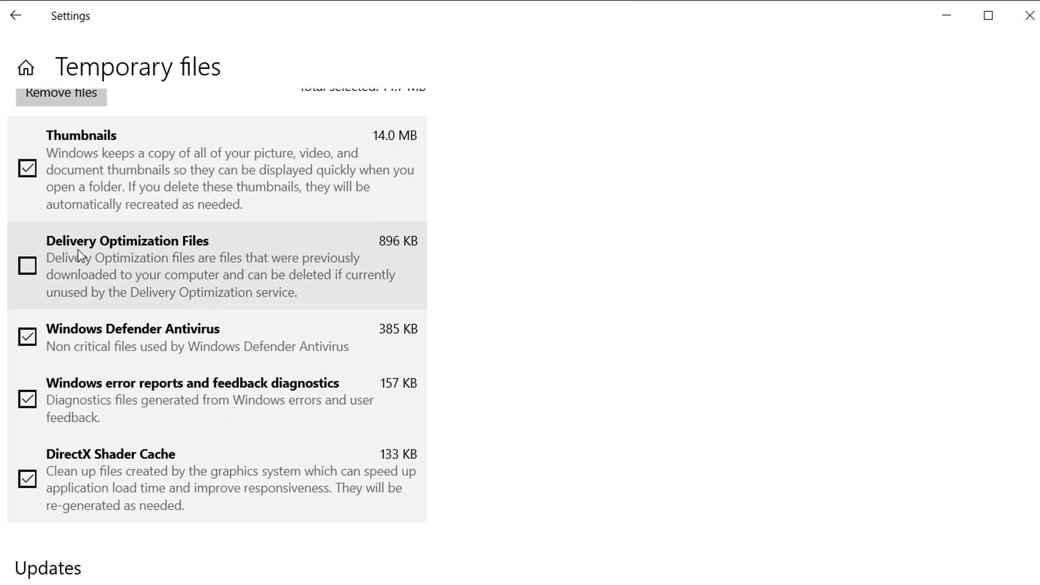
scroll(171, 264, "down", 1)
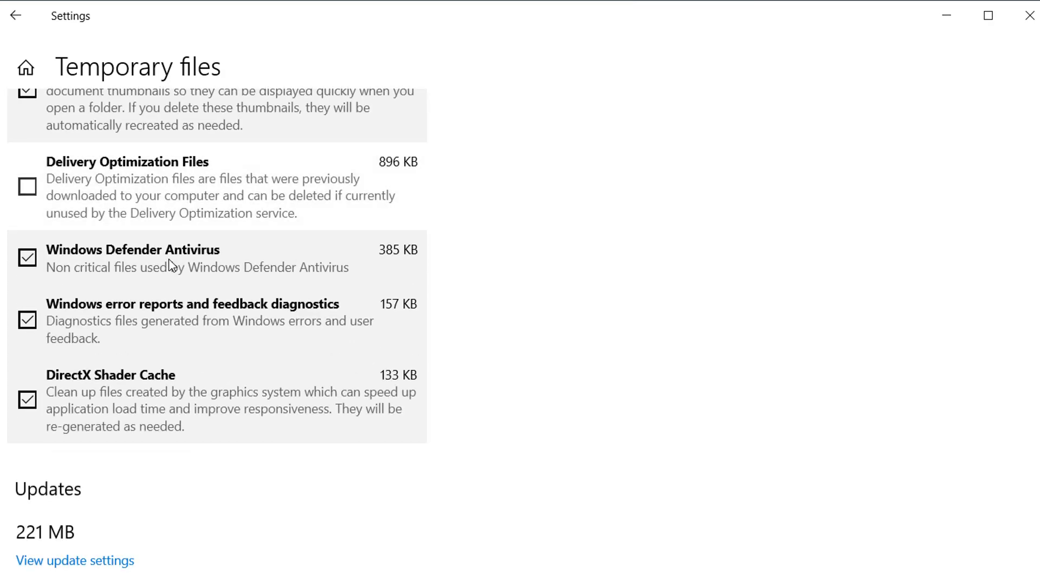
scroll(171, 264, "up", 2)
scroll(172, 264, "down", 1)
scroll(171, 264, "up", 1)
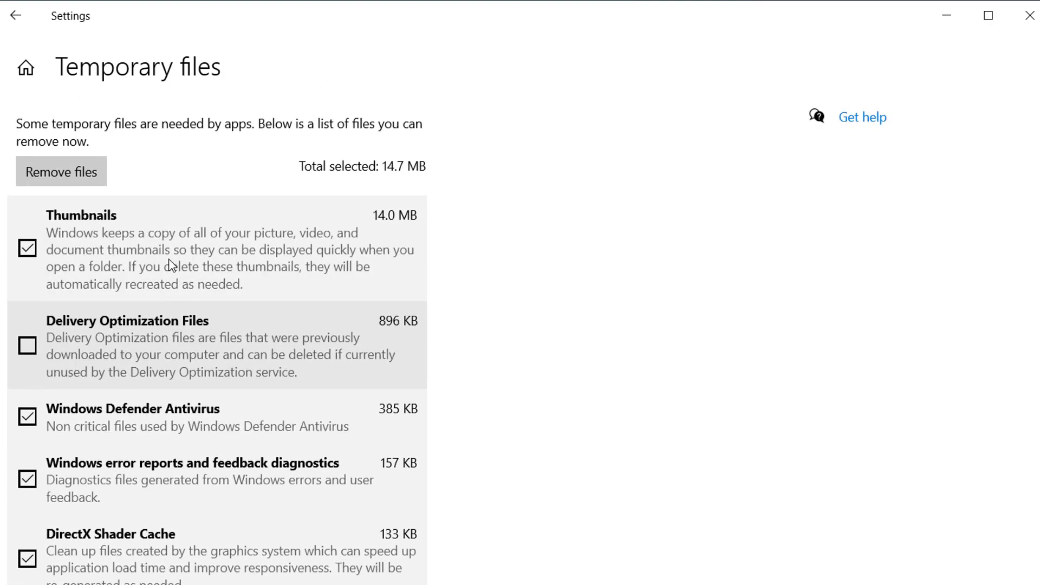
left_click(70, 169)
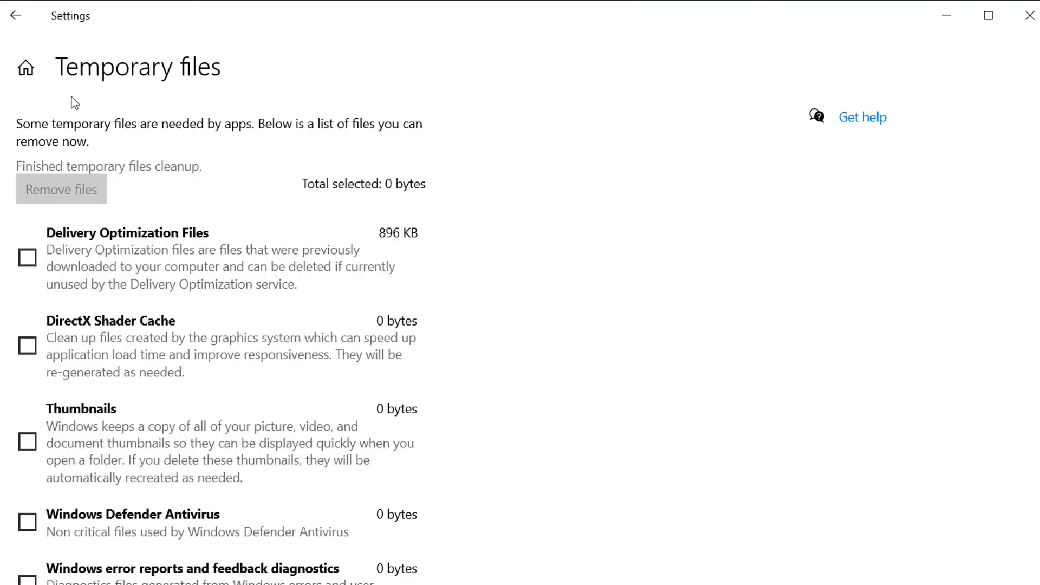
left_click(12, 21)
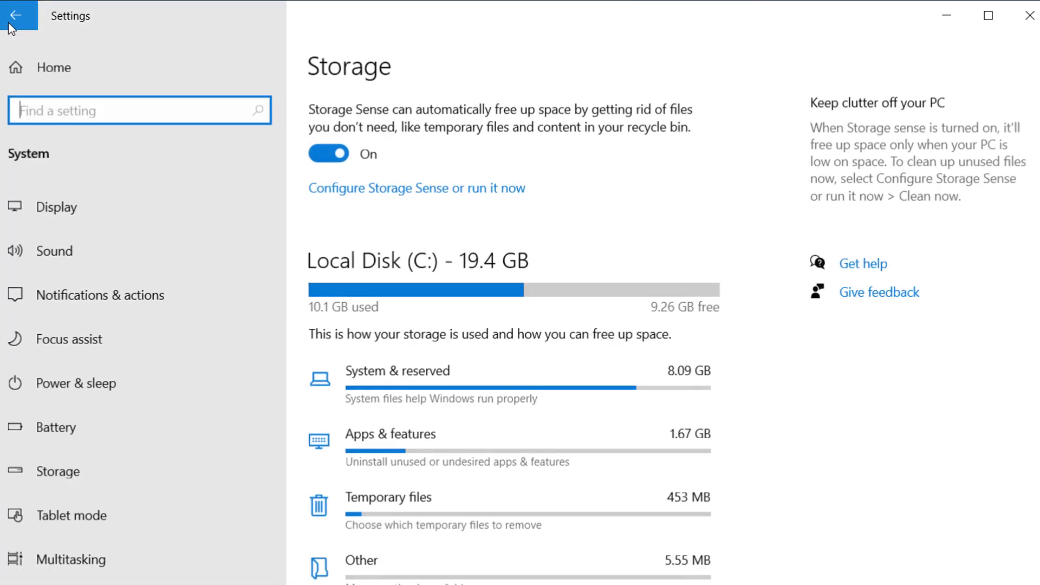